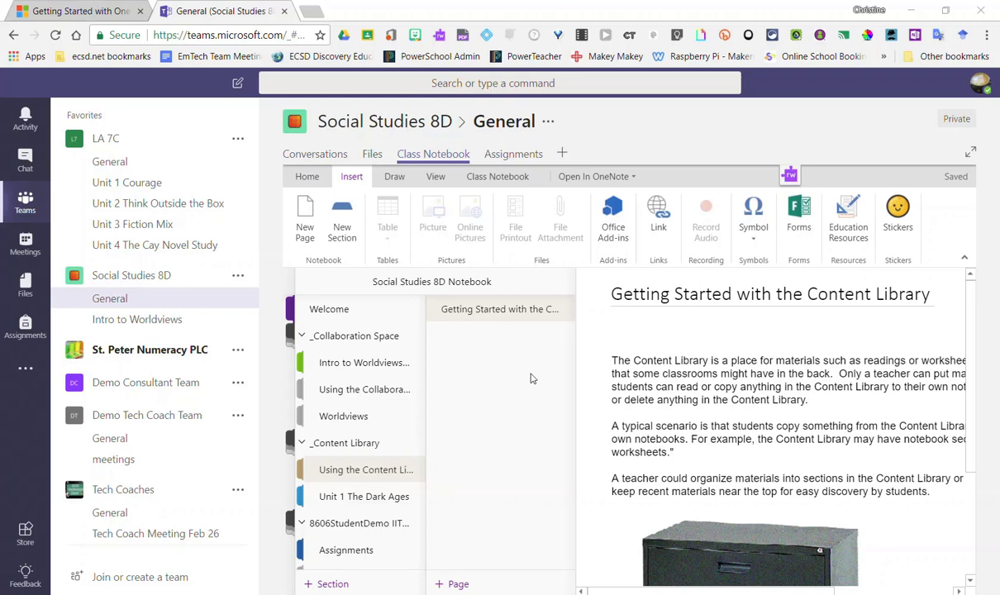
Step: Collapse and re-expand the Collaboration Space and Content Library section groups
left_click(348, 337)
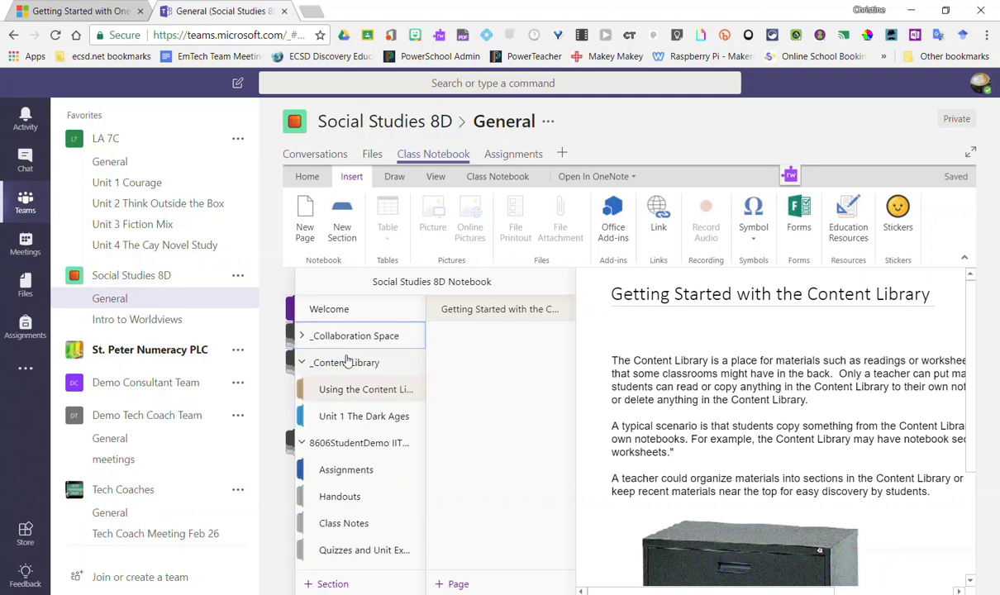
left_click(347, 363)
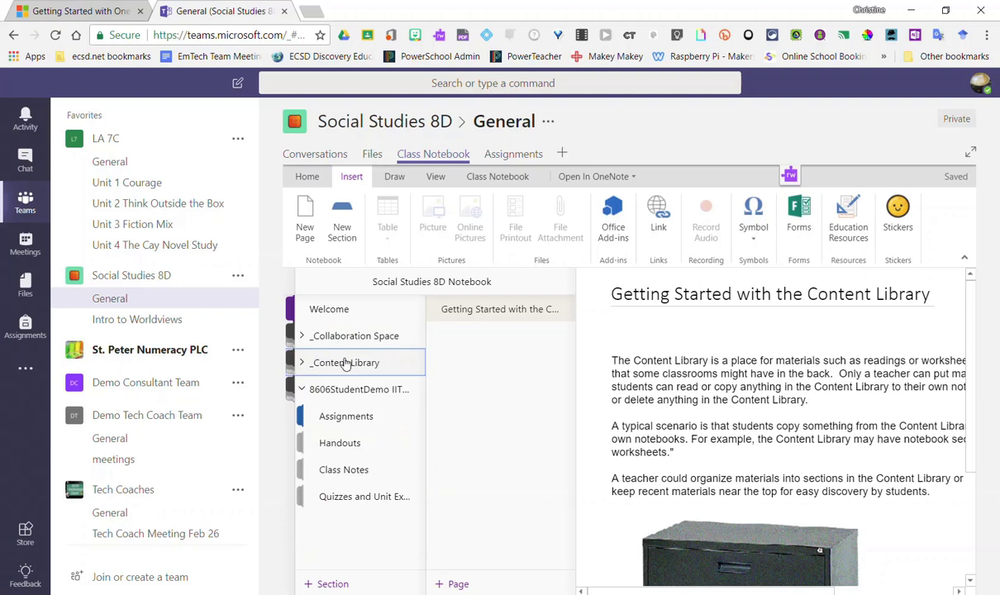
left_click(342, 337)
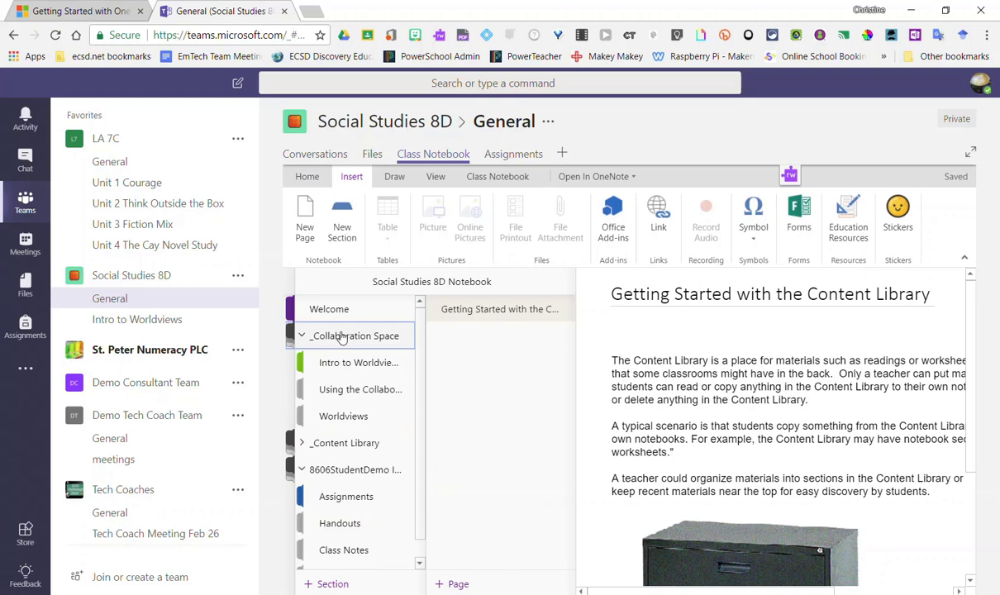
left_click(342, 444)
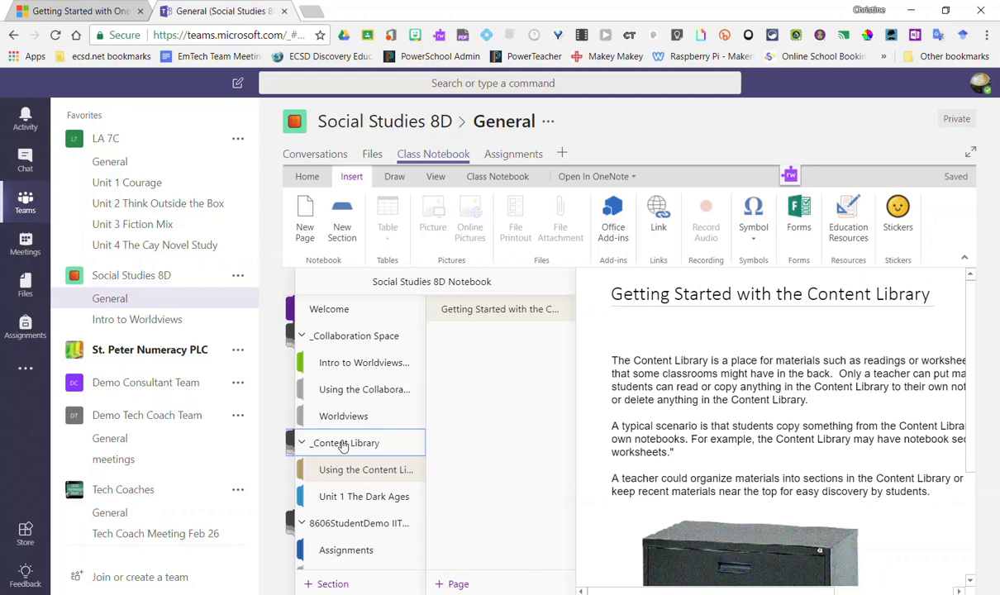
Step: In the Unit 1 The Dark Ages section, title the page 'Ch 1 The Dark Ages'
left_click(337, 498)
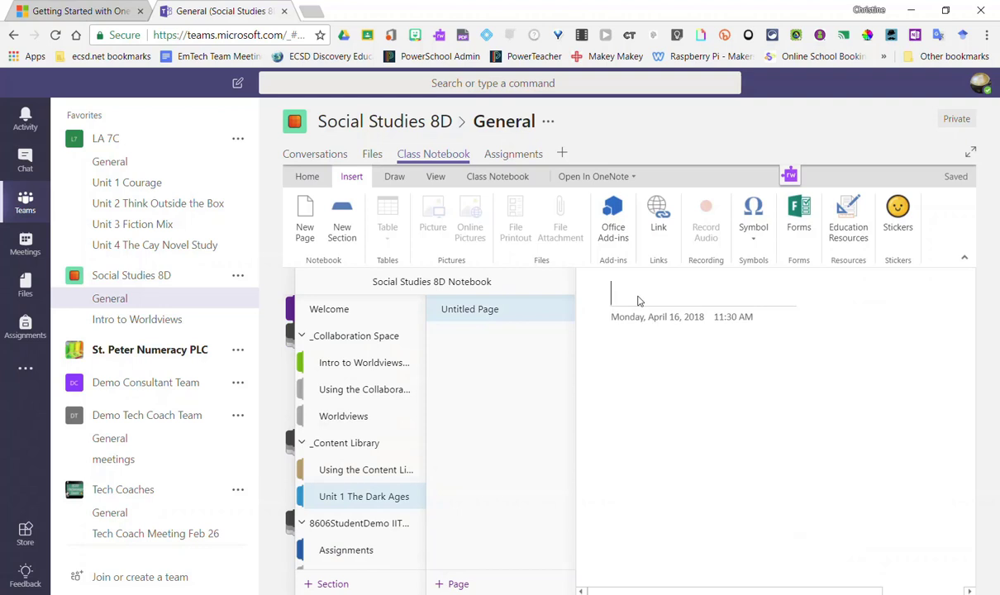
type("Ch 1 The Dark Ages")
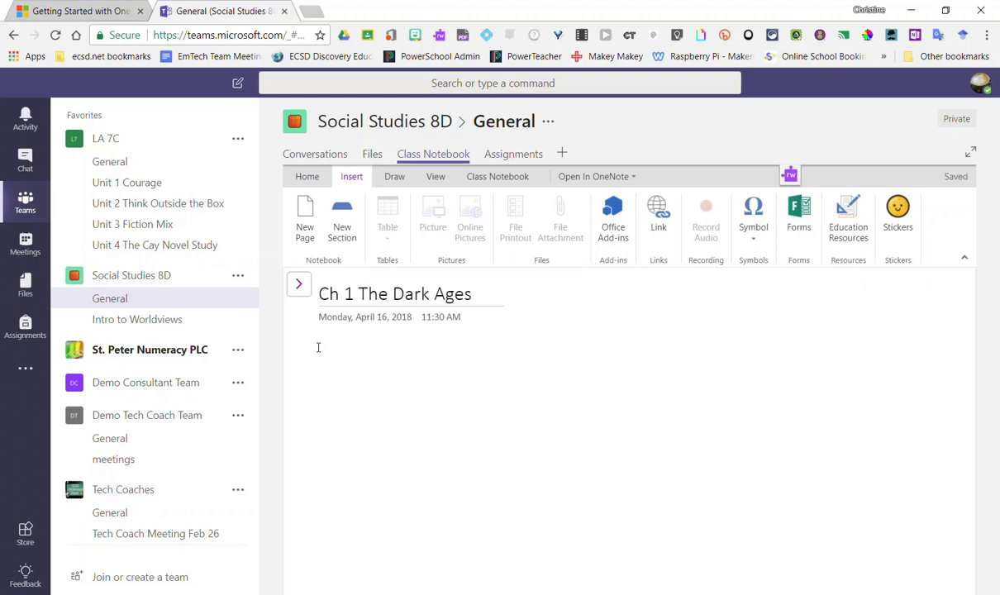
left_click(318, 351)
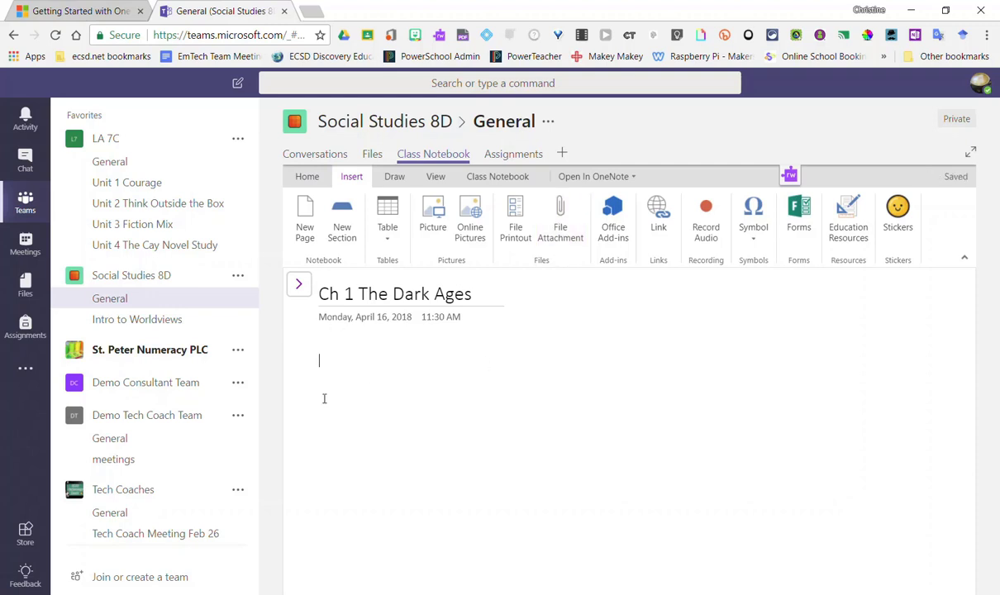
Step: Insert the Ch 1 Times of Change notes 2012 PDF onto the page as a file printout
left_click(517, 219)
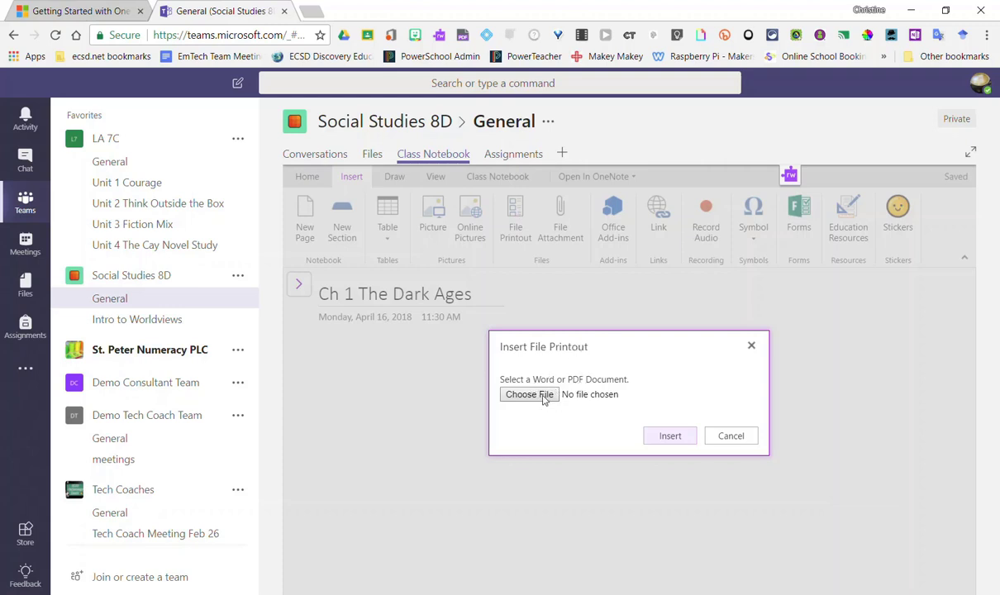
left_click(529, 394)
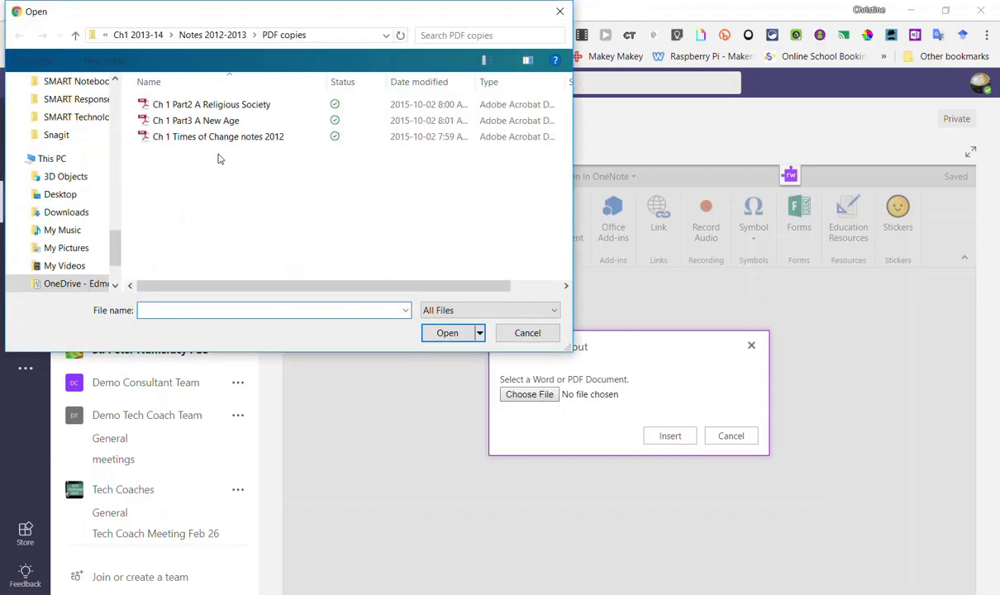
left_click(212, 139)
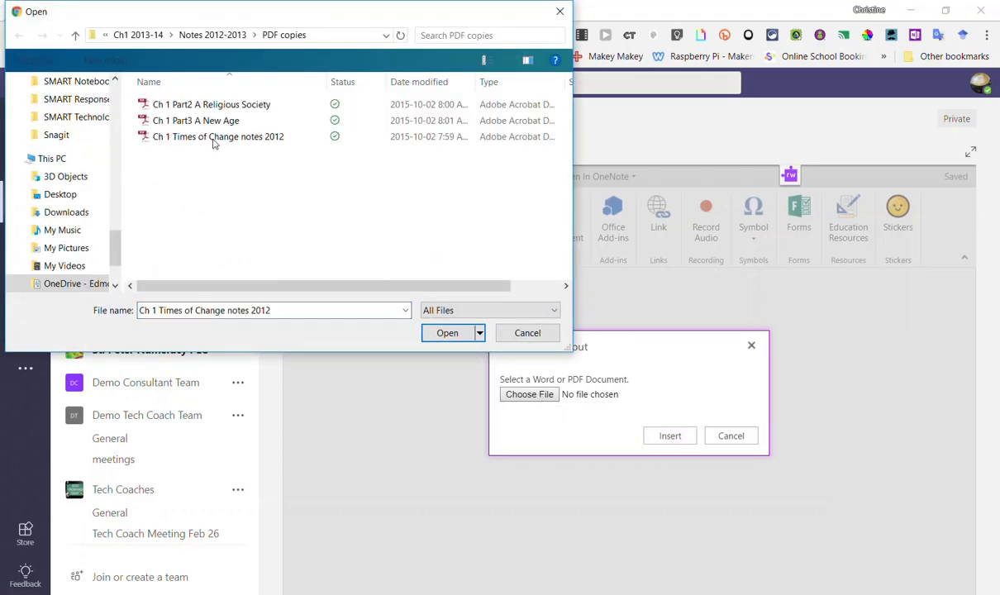
left_click(447, 334)
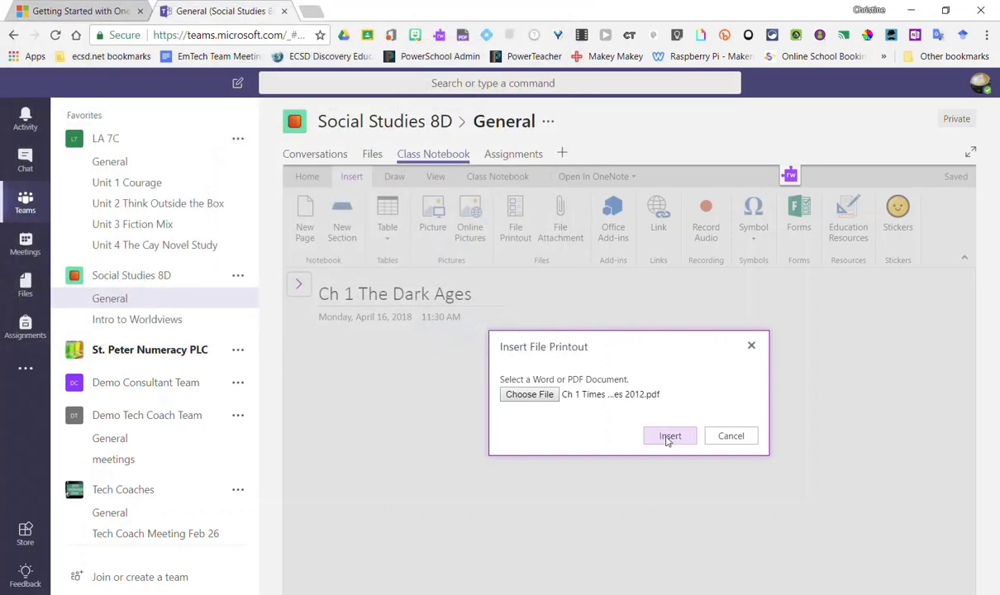
left_click(669, 436)
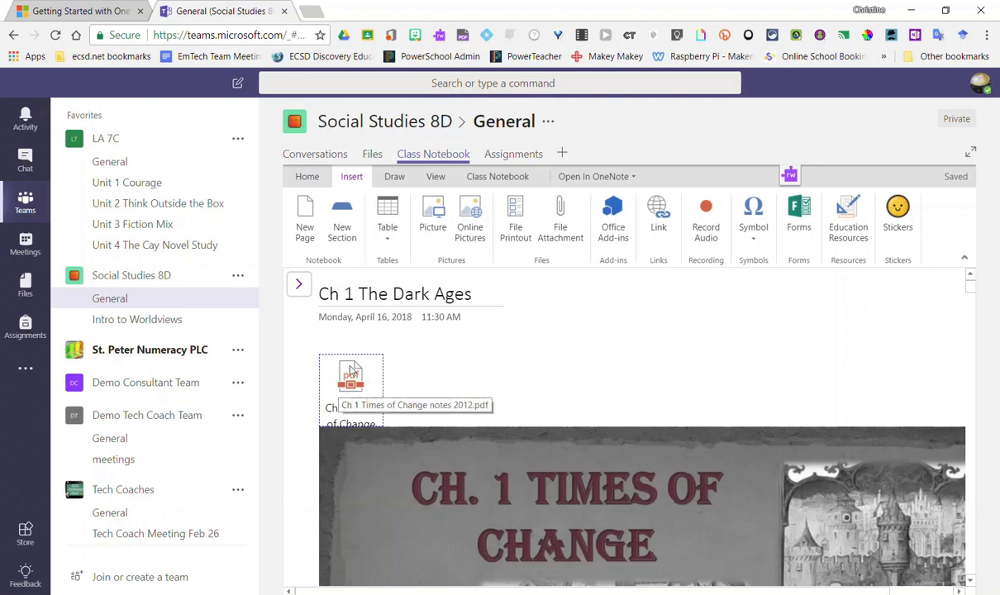
Step: Scroll through the inserted printout slides and bring back the sections and pages list
scroll(777, 428, "down", 1)
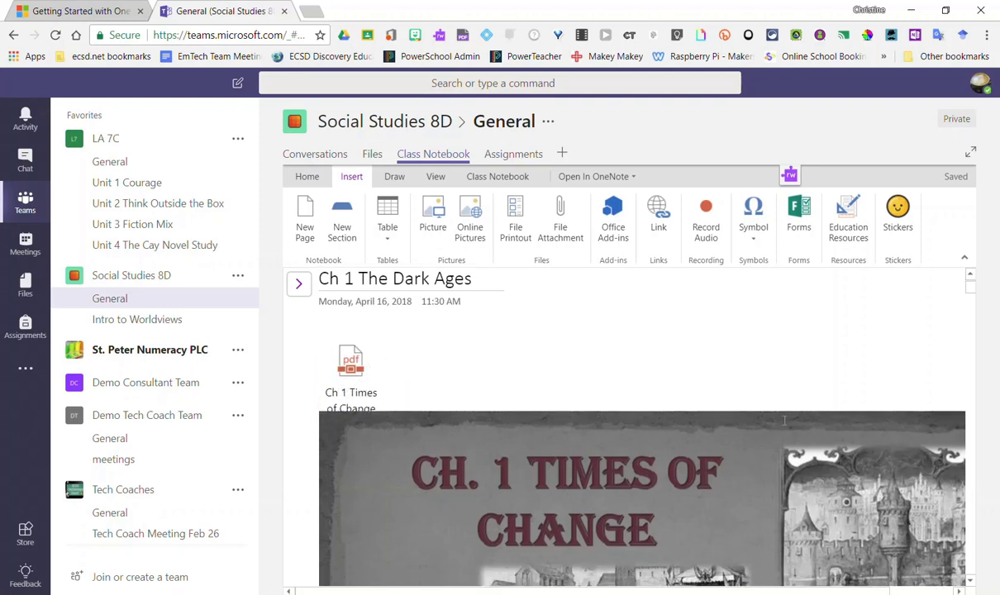
scroll(766, 421, "down", 3)
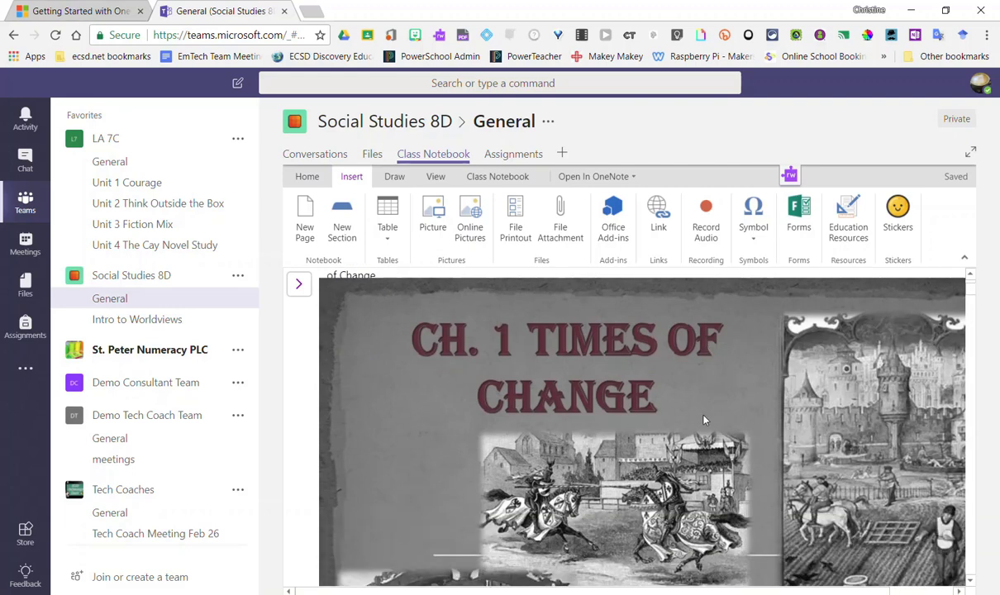
scroll(715, 420, "down", 6)
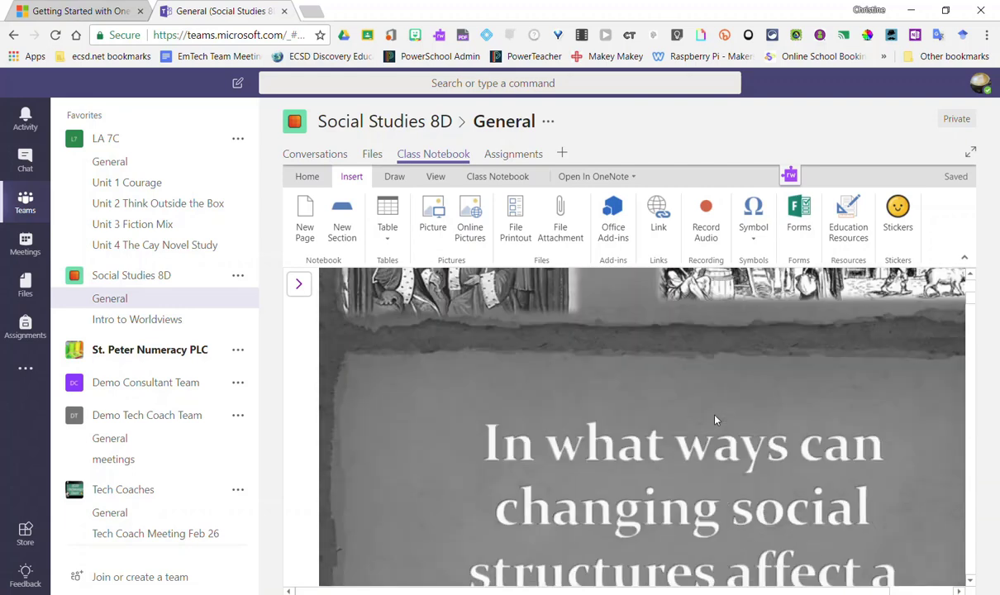
scroll(723, 419, "down", 8)
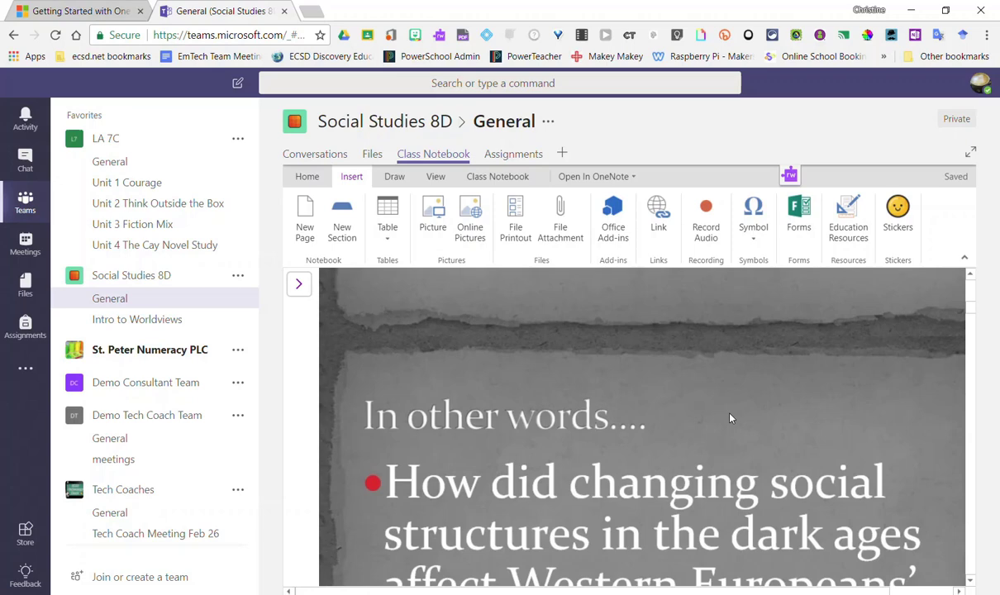
scroll(765, 419, "up", 10)
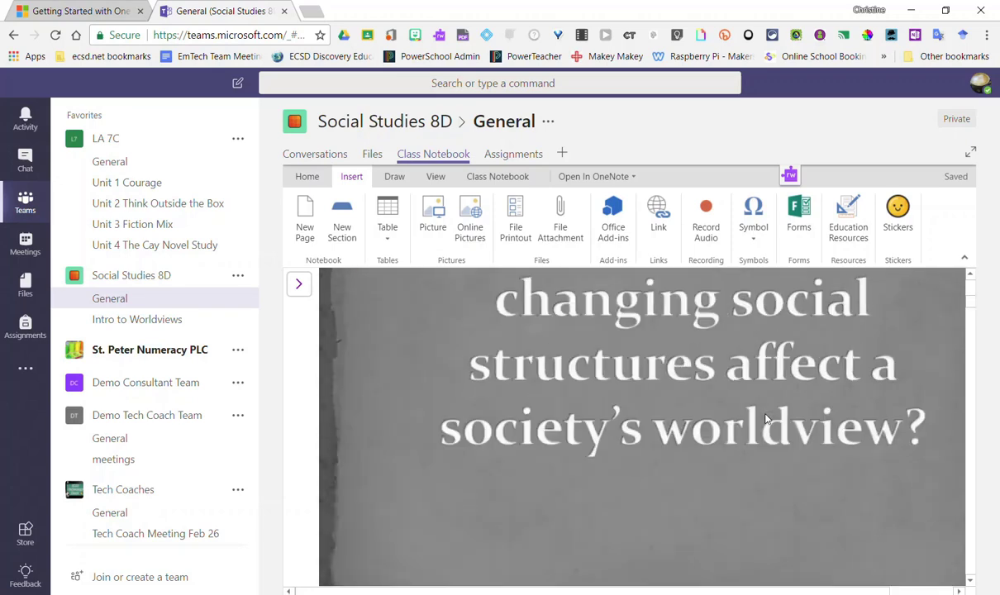
left_click(298, 283)
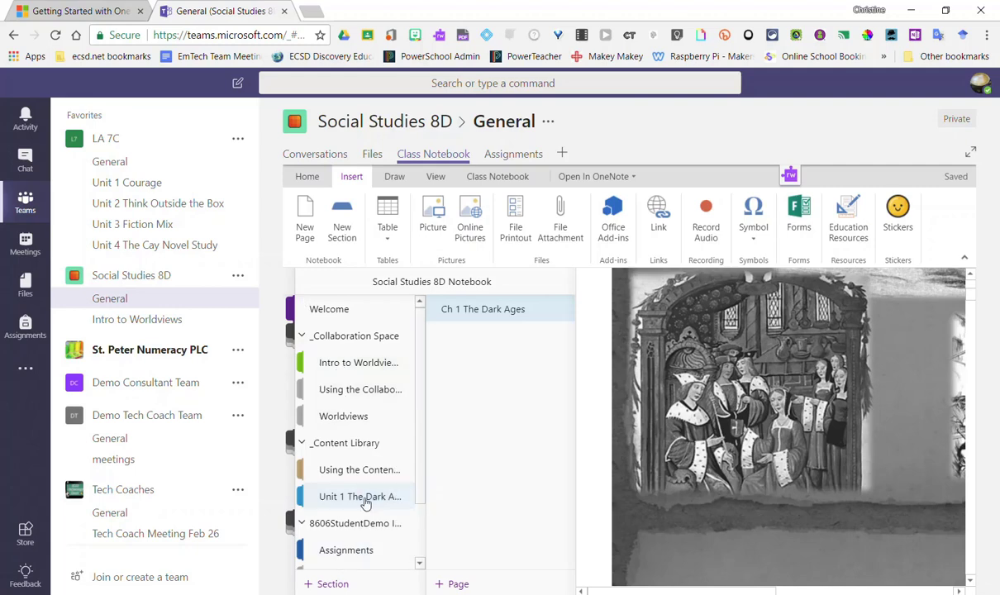
Step: Create a new page titled 'The Dark Ages... Really?' with the cursor below the date
left_click(303, 222)
type("The Dark Ages Really?")
key("ctrl+Left")
key("Left")
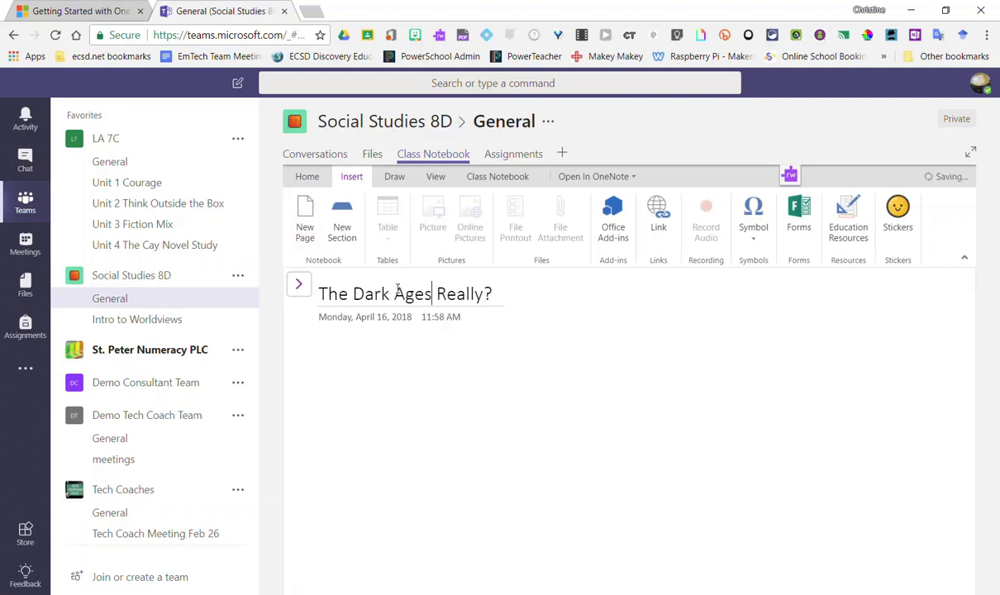
type("...")
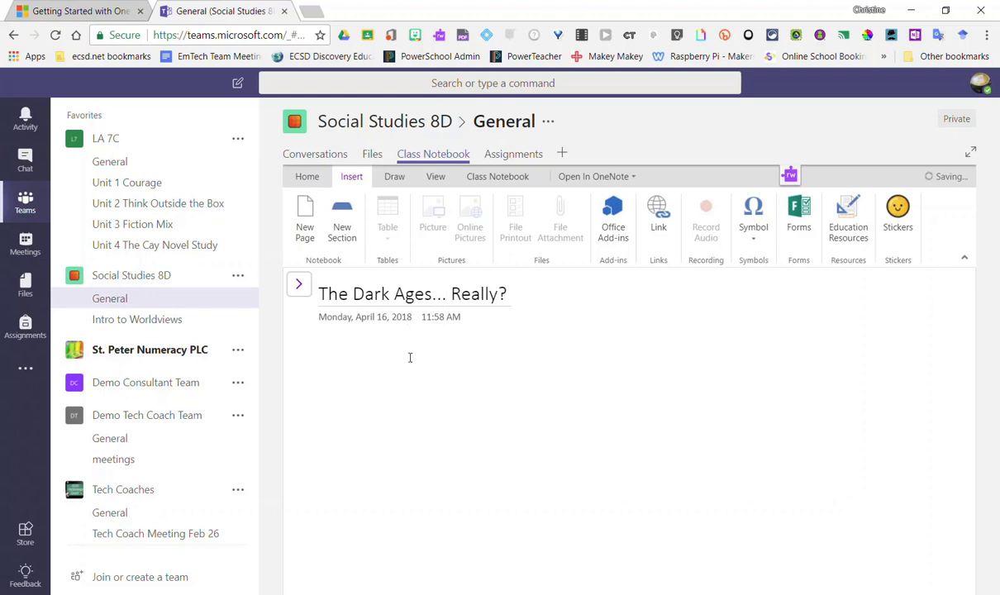
left_click(410, 360)
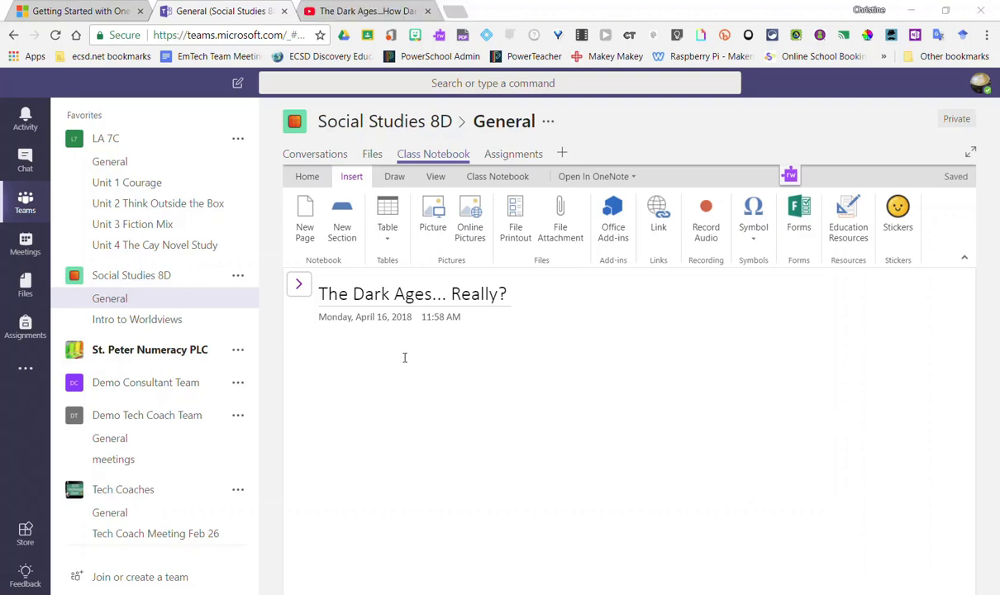
left_click(376, 343)
Step: Copy the Crash Course Dark Ages video's YouTube URL and go back to the Teams notebook
left_click(348, 11)
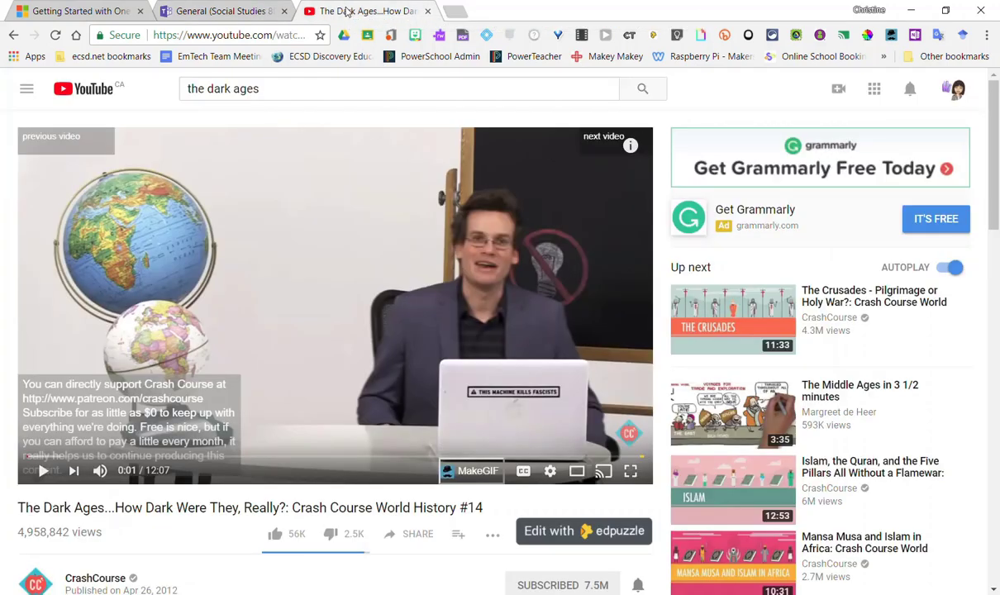
left_click(277, 38)
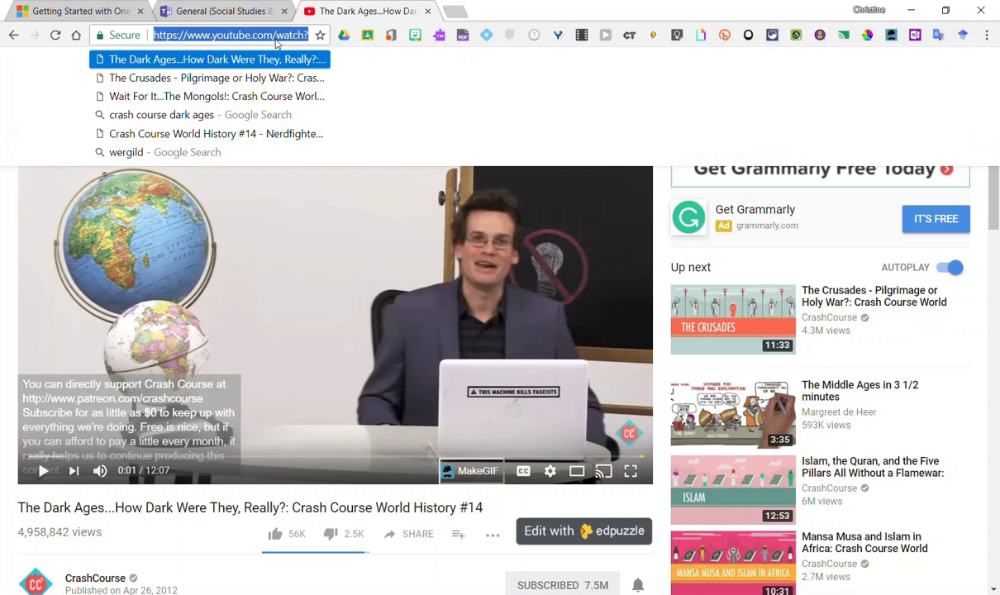
left_click(242, 12)
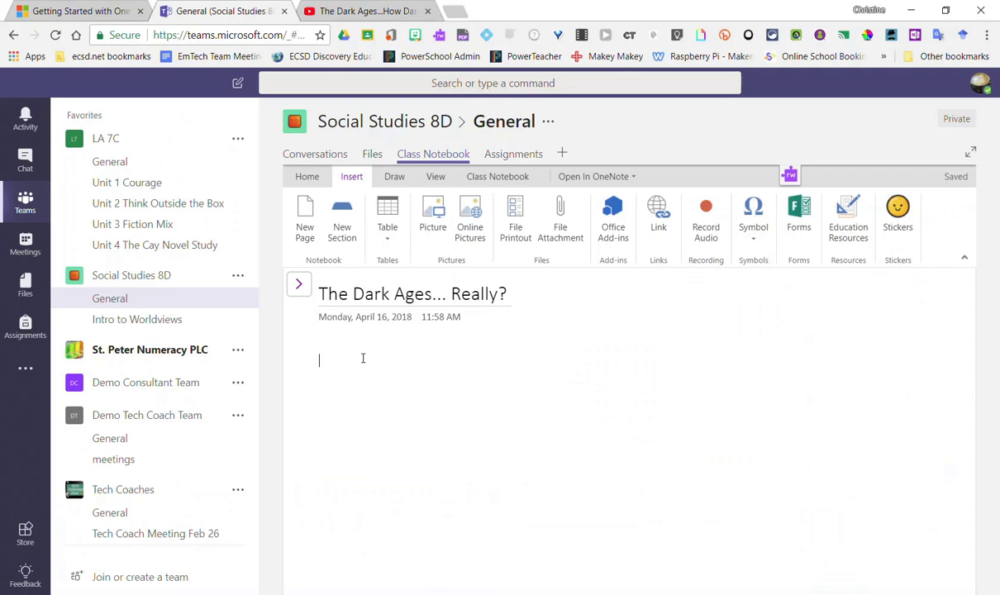
Step: Paste the Crash Course World History #14 URL so it becomes an embedded video
type("https://www.youtube.com/watch?v=QV7CanyzhZg")
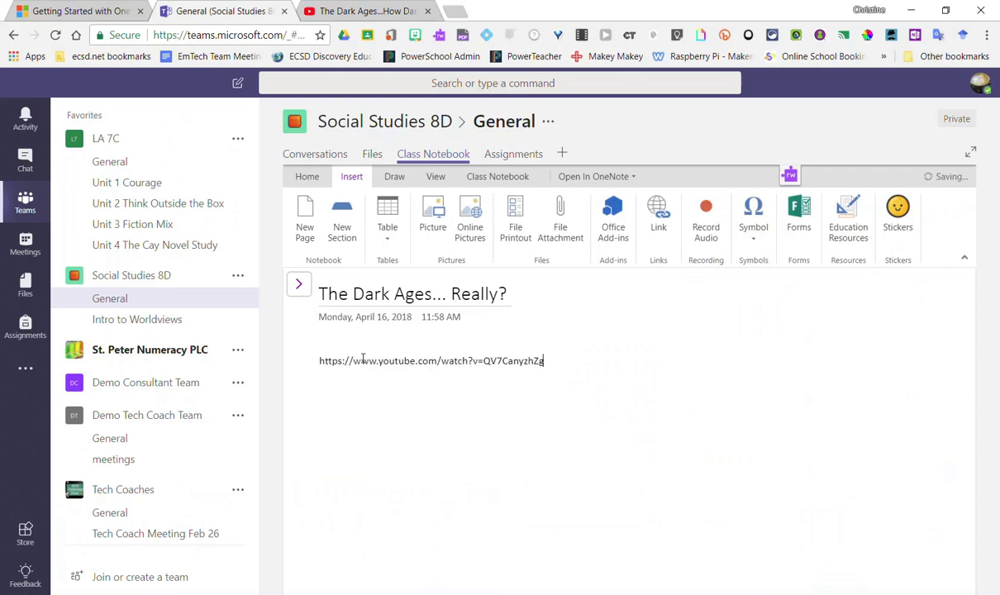
key("Return")
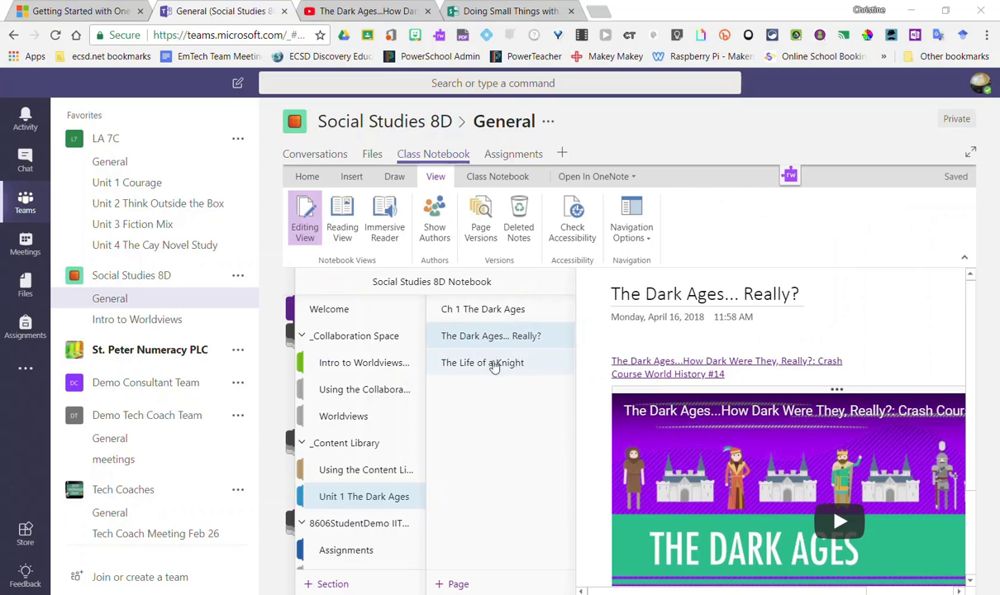
Step: Show the Insert commands and review The Life of a Knight page
left_click(351, 176)
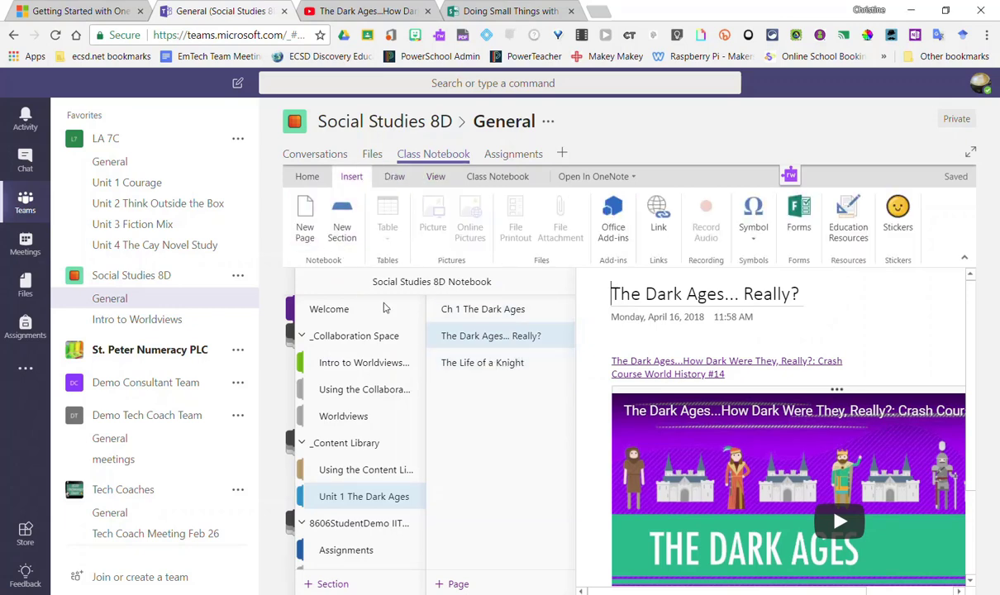
left_click(518, 366)
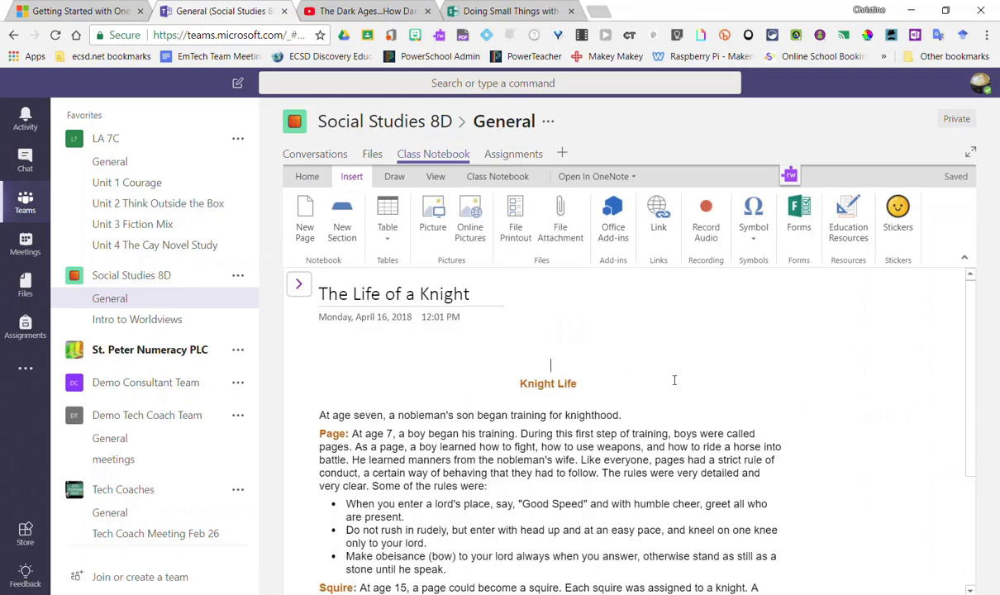
scroll(657, 558, "down", 3)
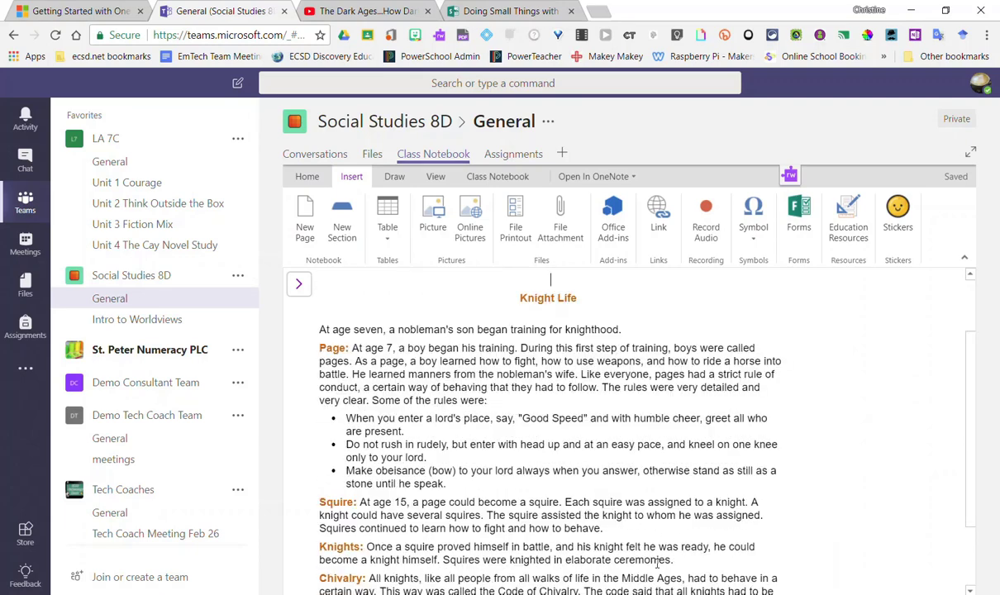
scroll(659, 559, "up", 3)
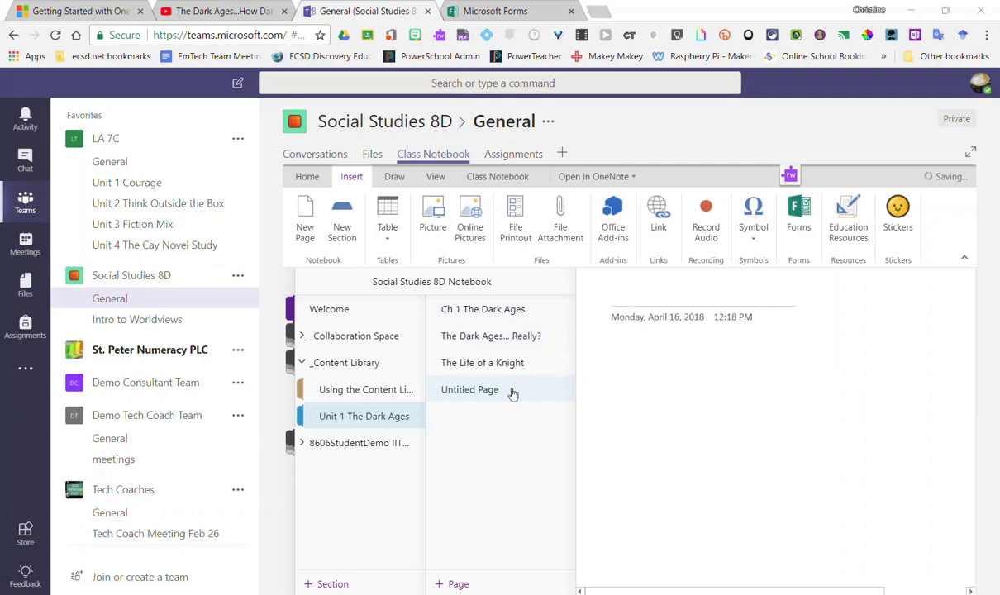
Step: Hide the page list and title the new page 'The Dark Ages Quiz'
left_click(644, 279)
left_click(386, 304)
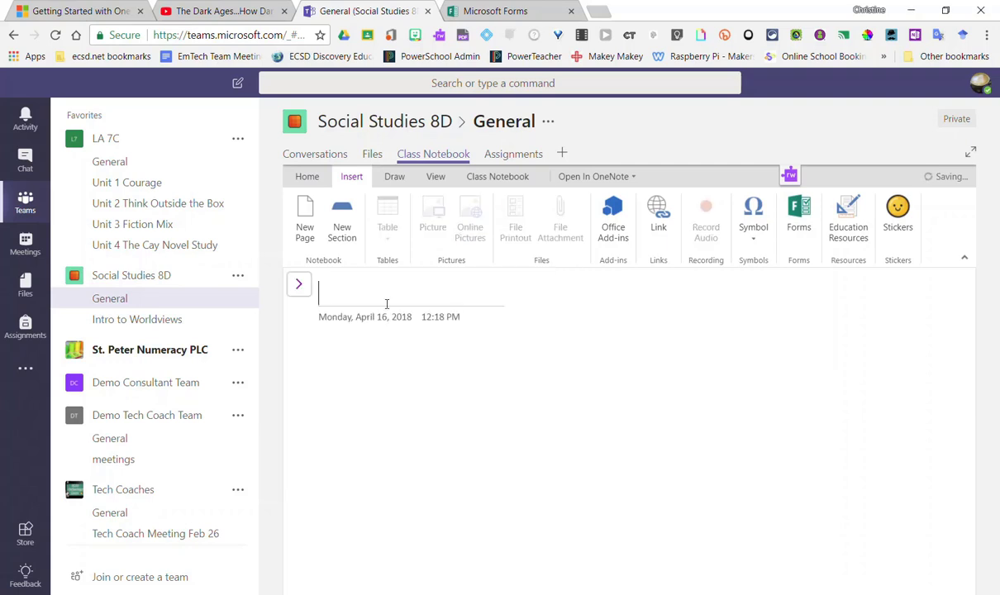
type("The Dark Ages Quiz")
left_click(331, 347)
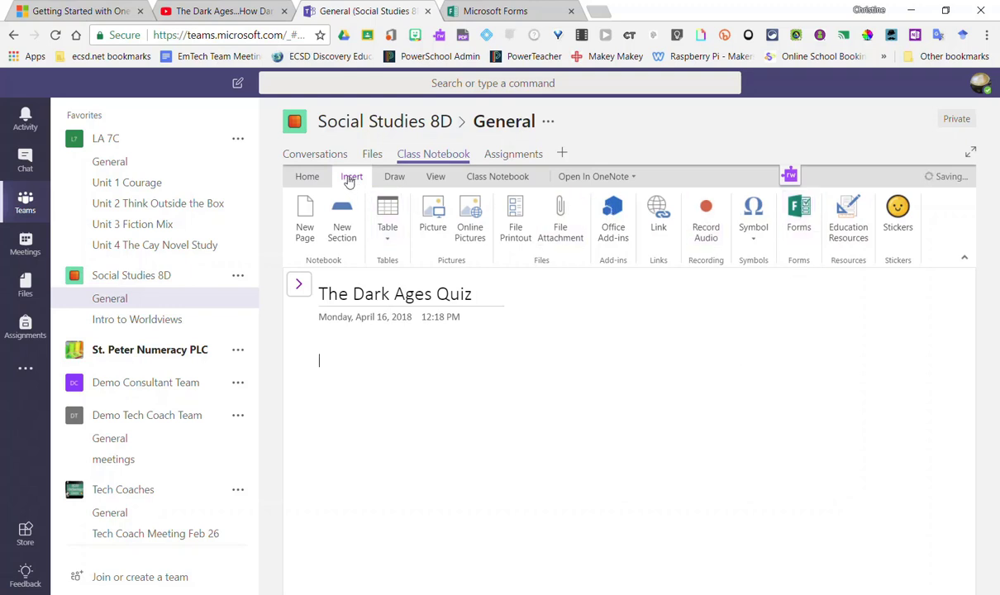
Step: Embed The Dark Ages Quiz form from Microsoft Forms and view its questions
left_click(795, 214)
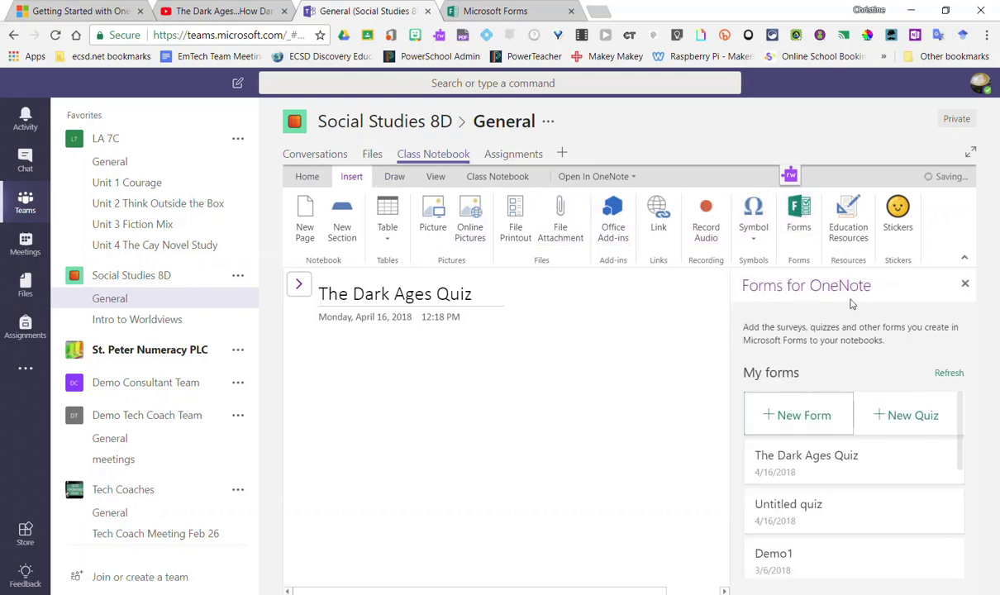
left_click(805, 454)
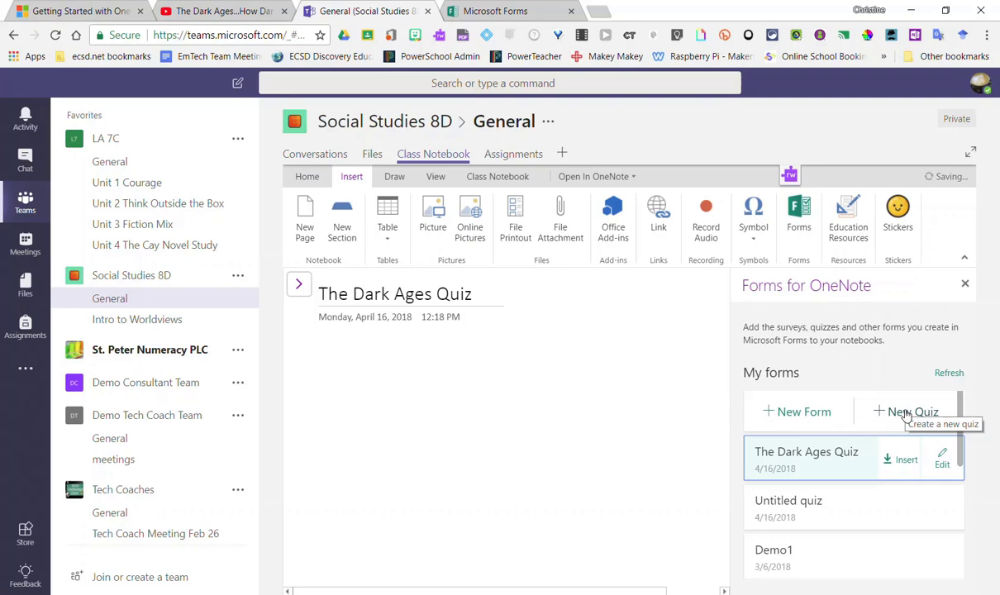
left_click(904, 461)
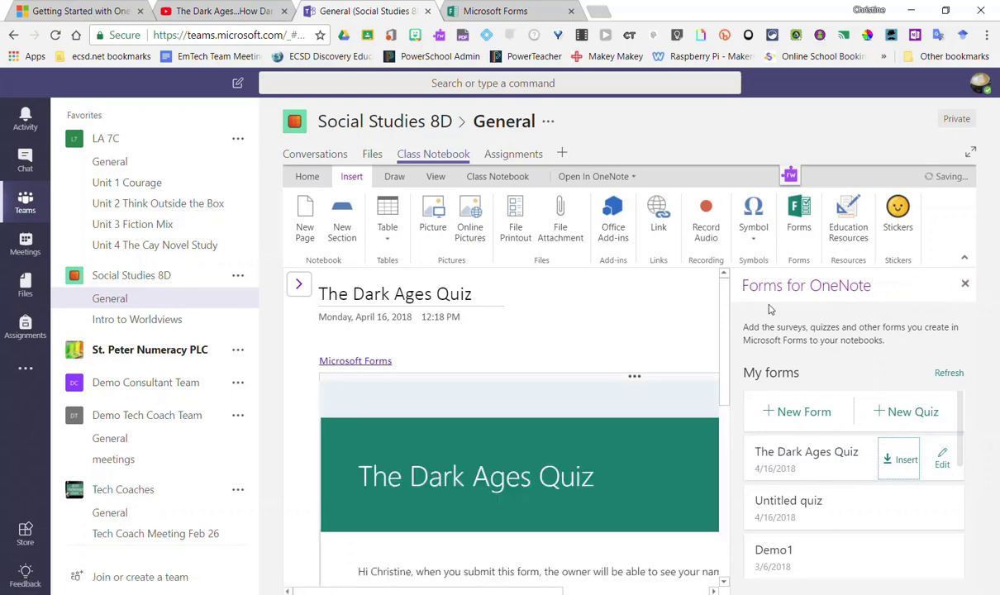
left_click(964, 283)
scroll(591, 407, "down", 10)
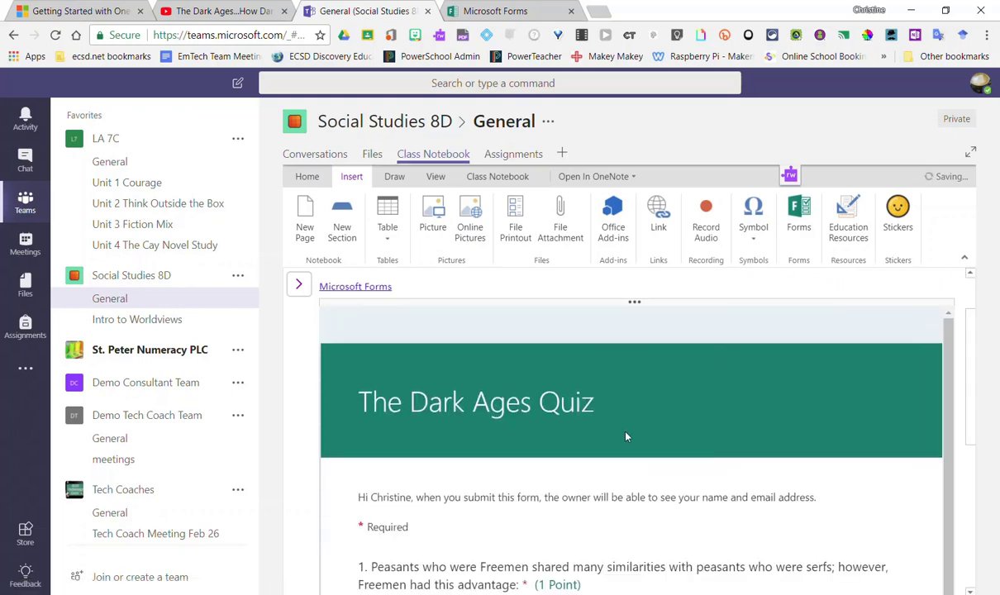
scroll(662, 426, "down", 8)
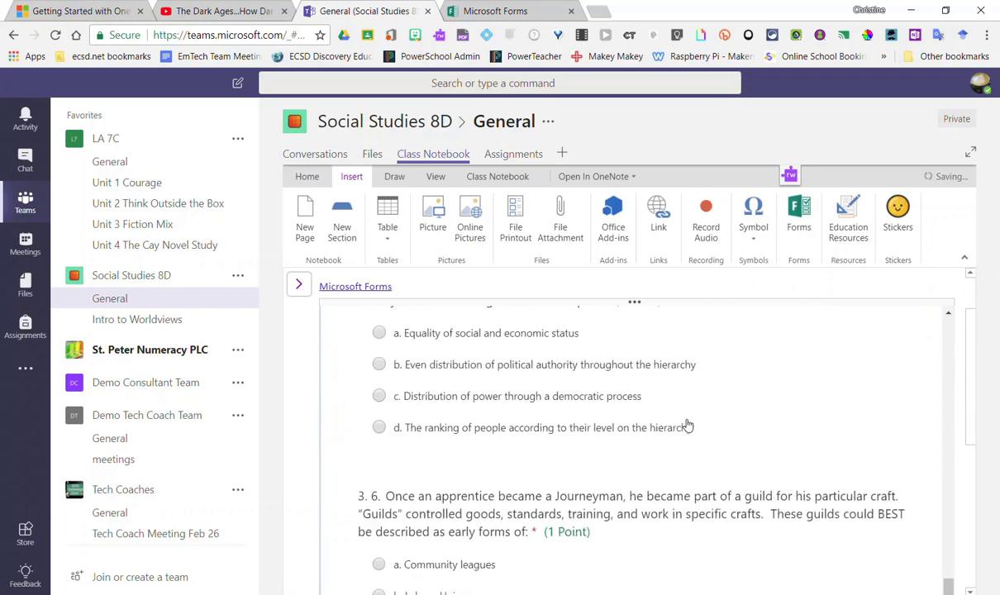